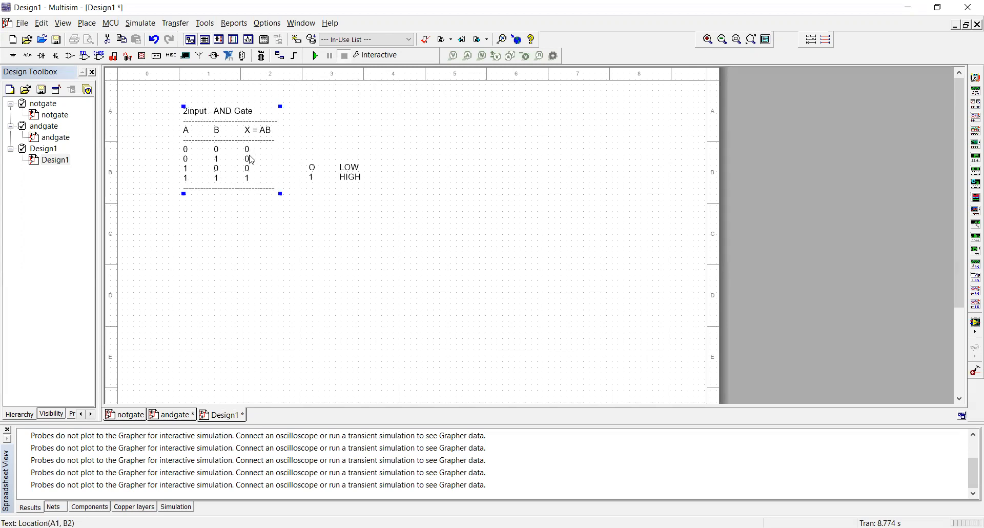
Step: Place two SPDT switches from the component database, one above the other below the truth table
{"action": "left_click", "coordinate": [253, 287]}
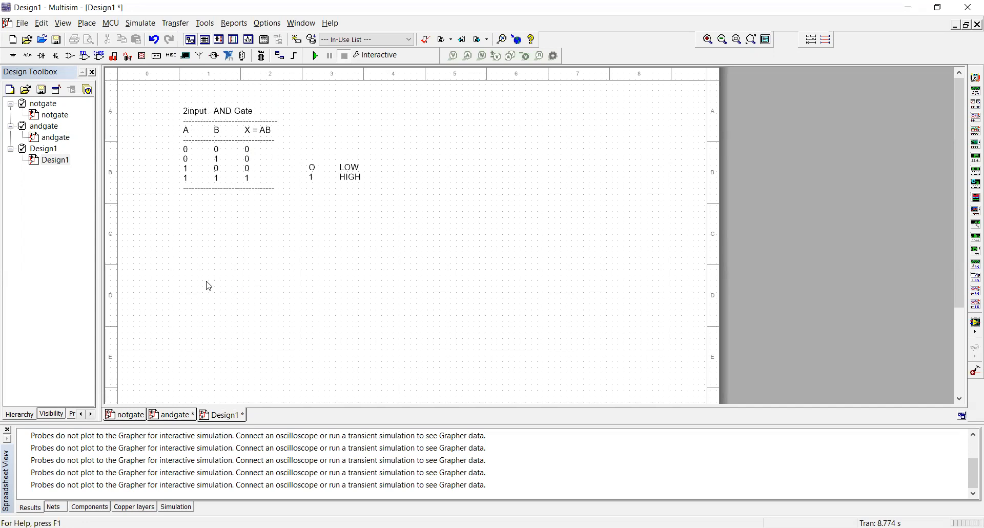
{"action": "left_click", "coordinate": [15, 58]}
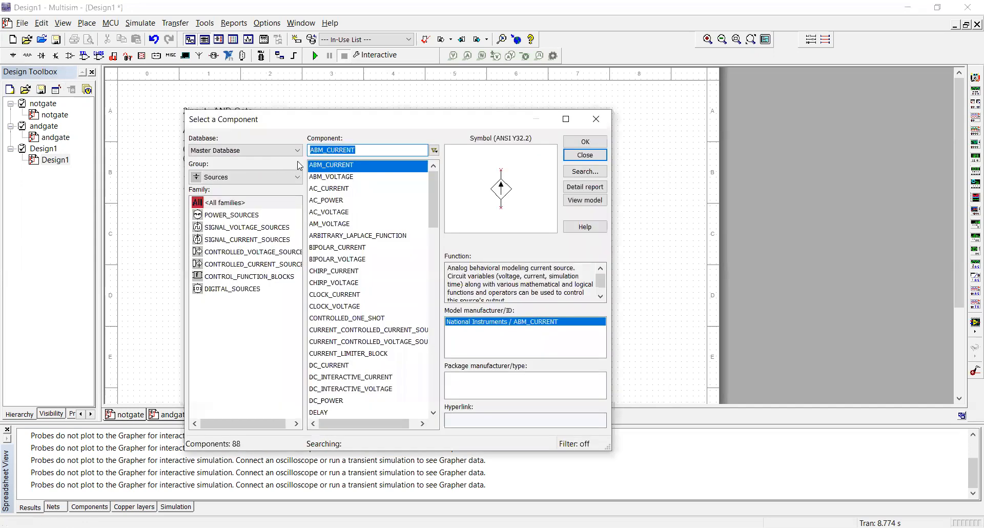
{"action": "left_click", "coordinate": [261, 181]}
{"action": "left_click", "coordinate": [236, 191]}
{"action": "double_click", "coordinate": [373, 150]}
{"action": "type", "text": "SPDT"}
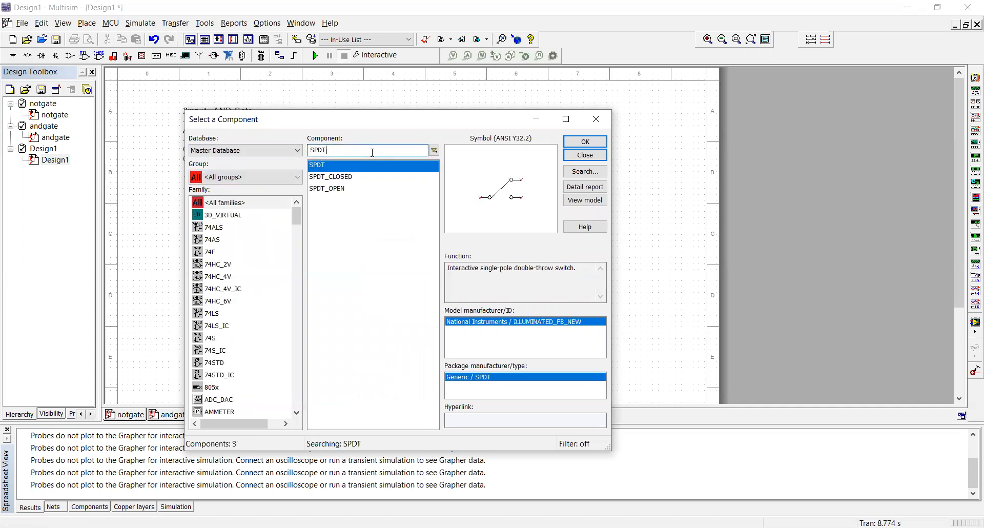
{"action": "left_click", "coordinate": [582, 145]}
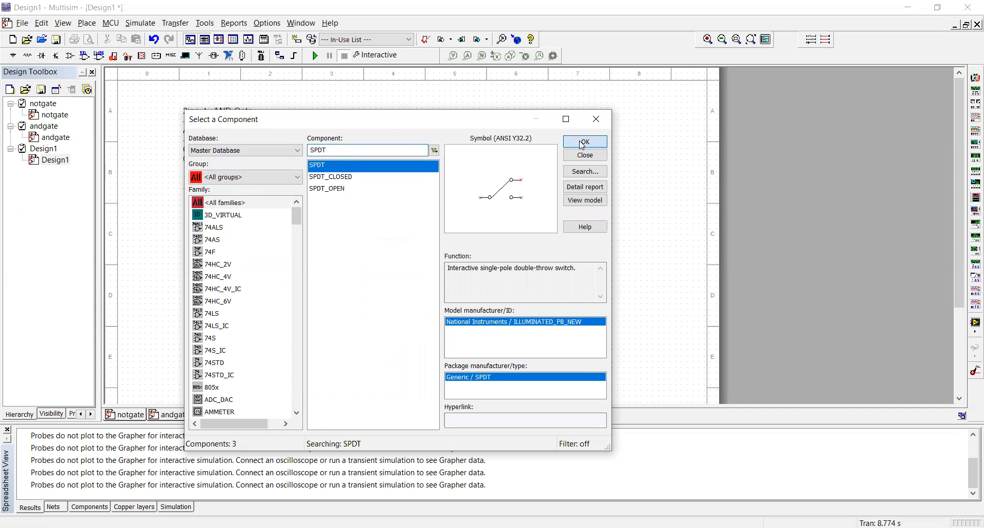
{"action": "left_click", "coordinate": [303, 273]}
{"action": "left_click", "coordinate": [583, 142]}
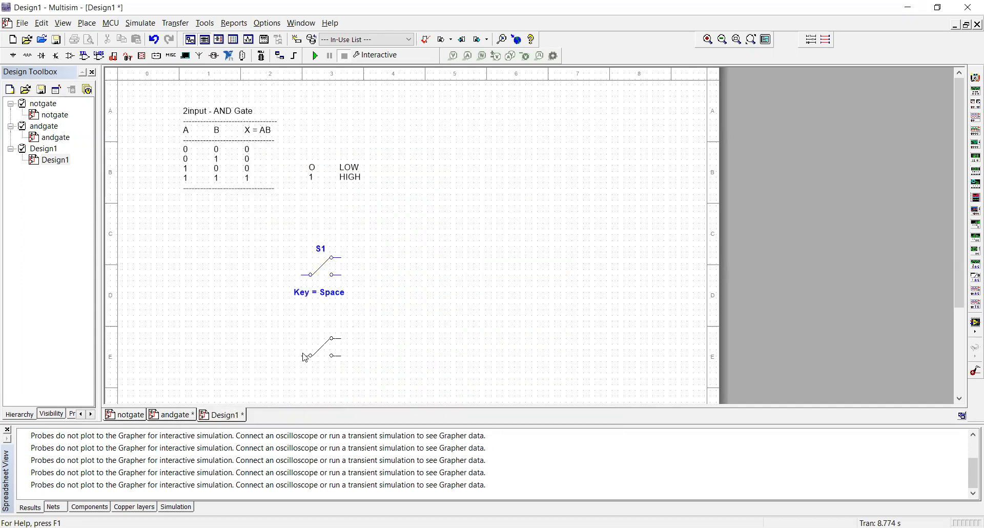
{"action": "left_click", "coordinate": [304, 354]}
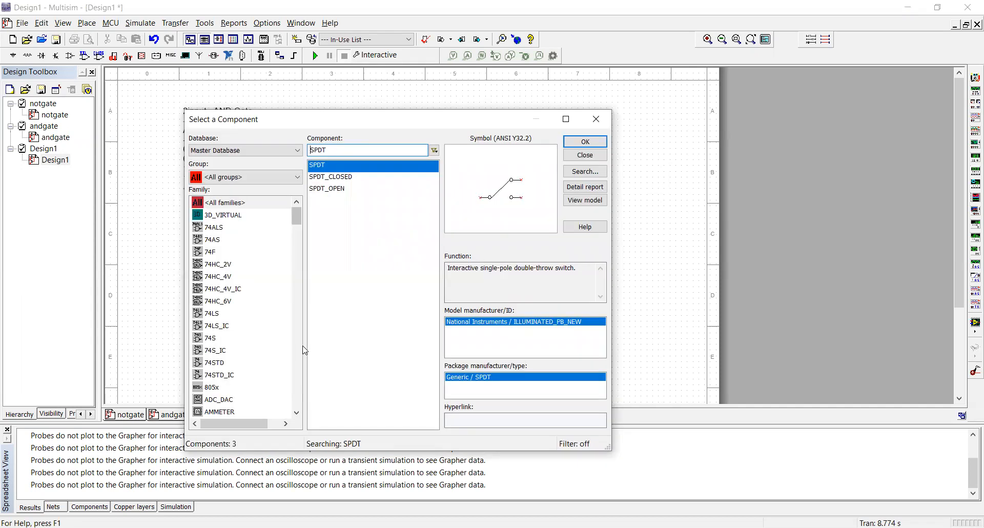
Step: Place a two-input AND gate (AND2) beside the two switches
{"action": "type", "text": "and"}
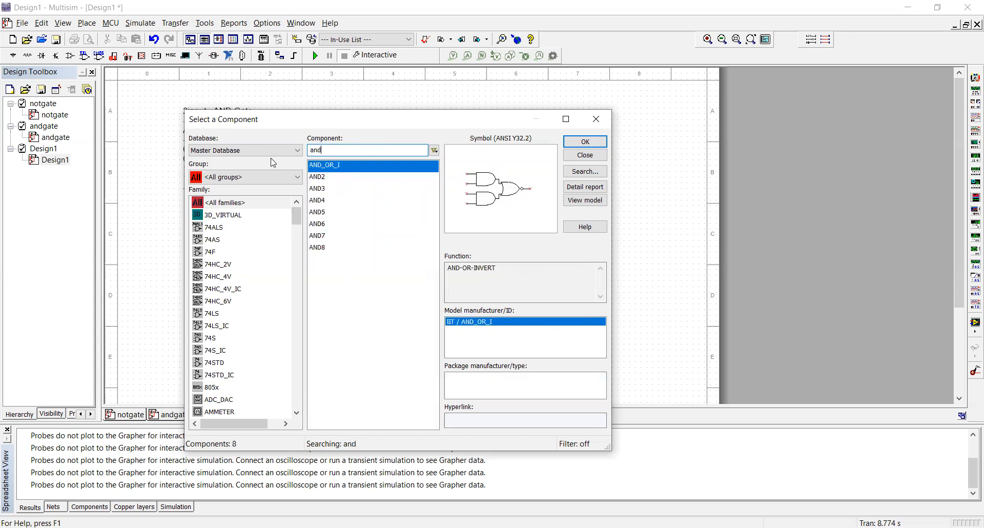
{"action": "left_click", "coordinate": [324, 178]}
{"action": "left_click", "coordinate": [572, 141]}
{"action": "left_click", "coordinate": [408, 306]}
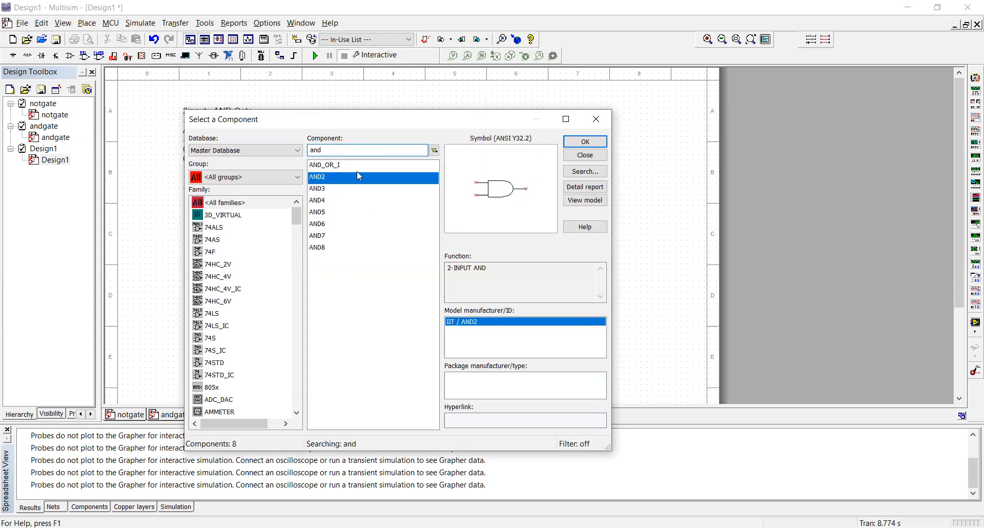
Step: Place a blue probe (PROBE_BLUE) above and beyond the AND gate's output
{"action": "left_click_drag", "start_coordinate": [323, 150], "coordinate": [301, 154]}
{"action": "type", "text": "pro"}
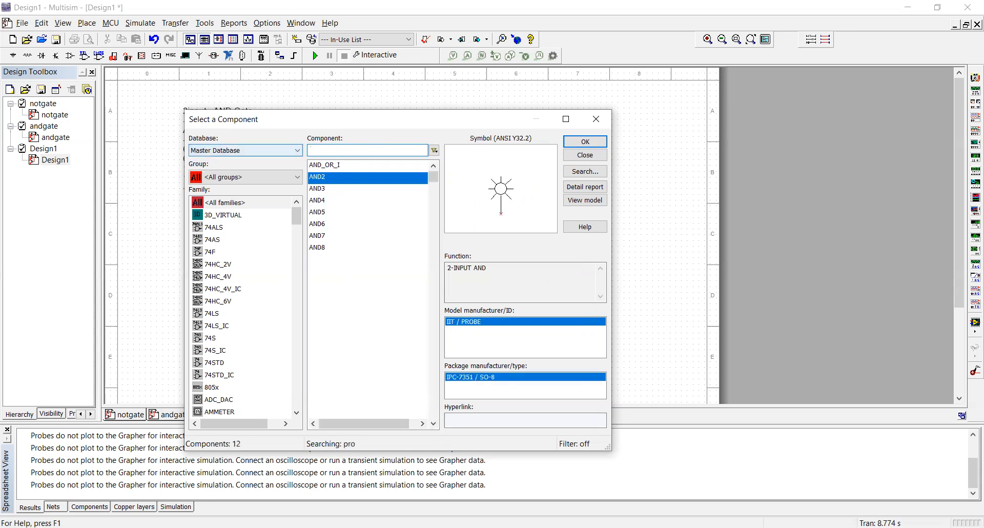
{"action": "type", "text": "b"}
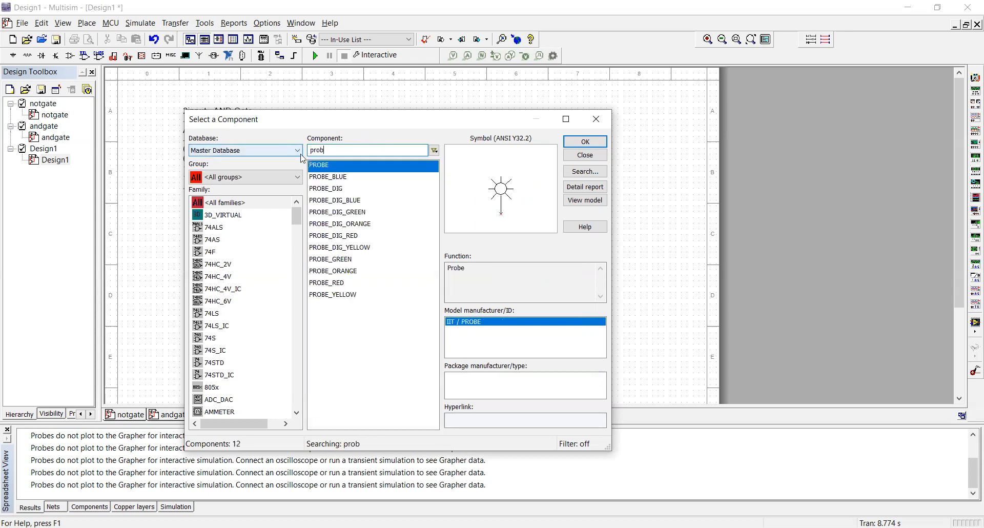
{"action": "left_click", "coordinate": [330, 178]}
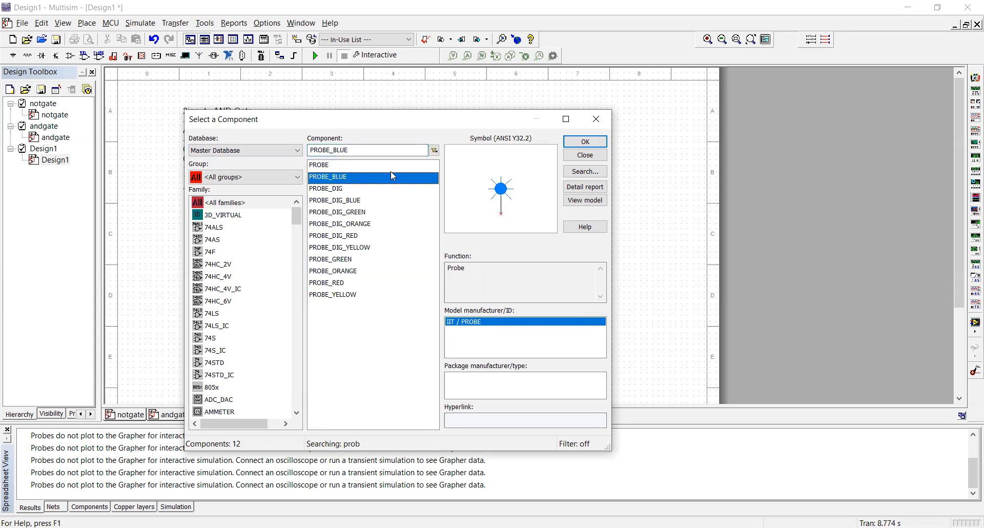
{"action": "left_click", "coordinate": [585, 141]}
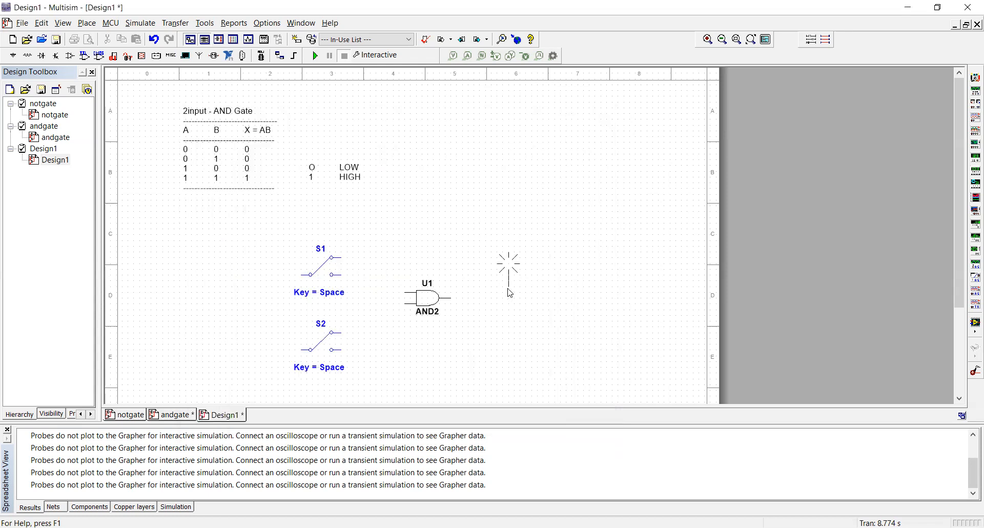
{"action": "left_click", "coordinate": [509, 289]}
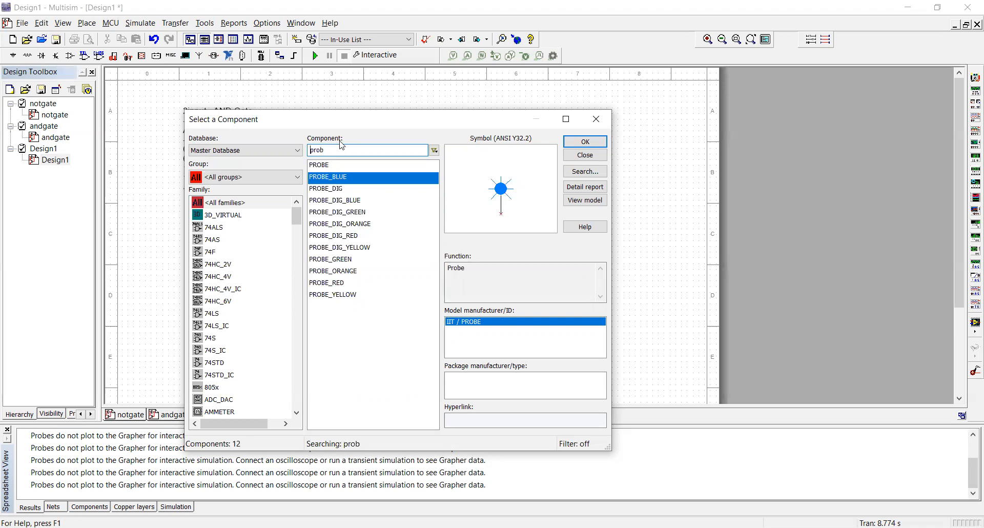
Step: Place a VCC supply on the far side of switch S1 from the AND gate
{"action": "double_click", "coordinate": [306, 151]}
{"action": "type", "text": "vcc"}
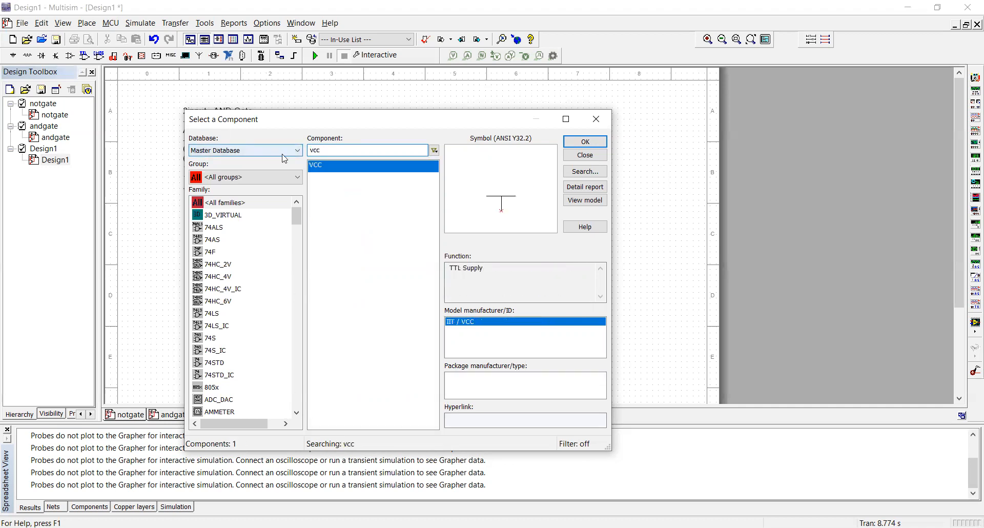
{"action": "left_click", "coordinate": [603, 145]}
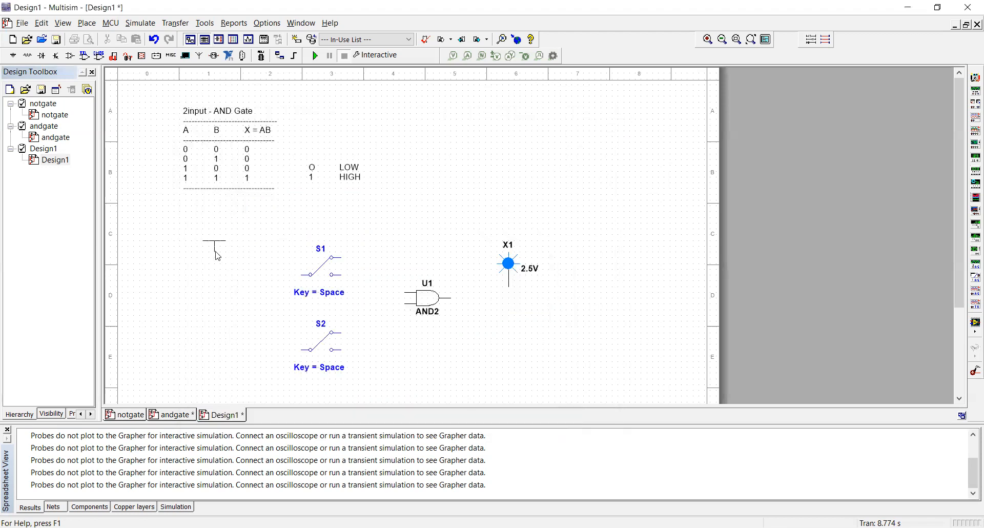
{"action": "left_click", "coordinate": [214, 251]}
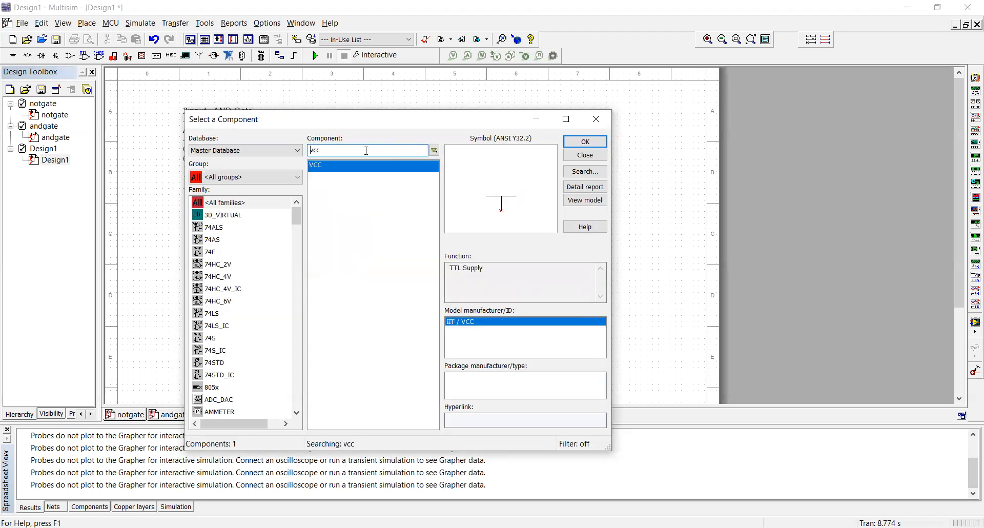
Step: Place a GROUND symbol below the VCC supply and close the component browser
{"action": "left_click_drag", "start_coordinate": [366, 152], "coordinate": [286, 161]}
{"action": "type", "text": "gr"}
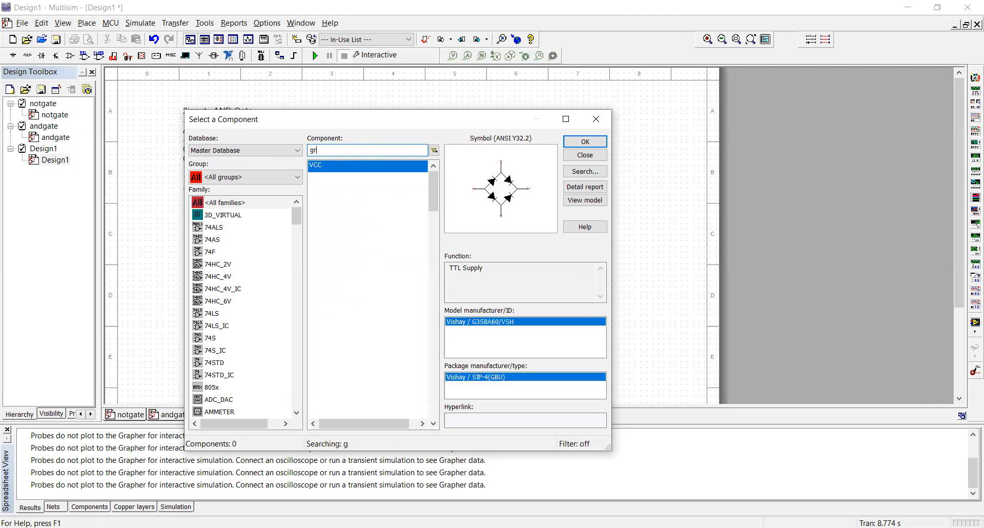
{"action": "type", "text": "oun"}
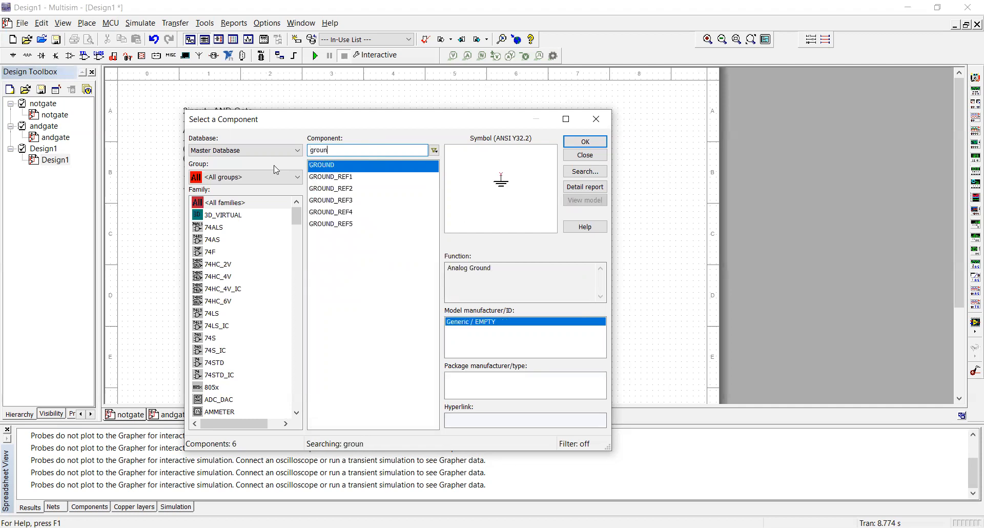
{"action": "left_click", "coordinate": [576, 141]}
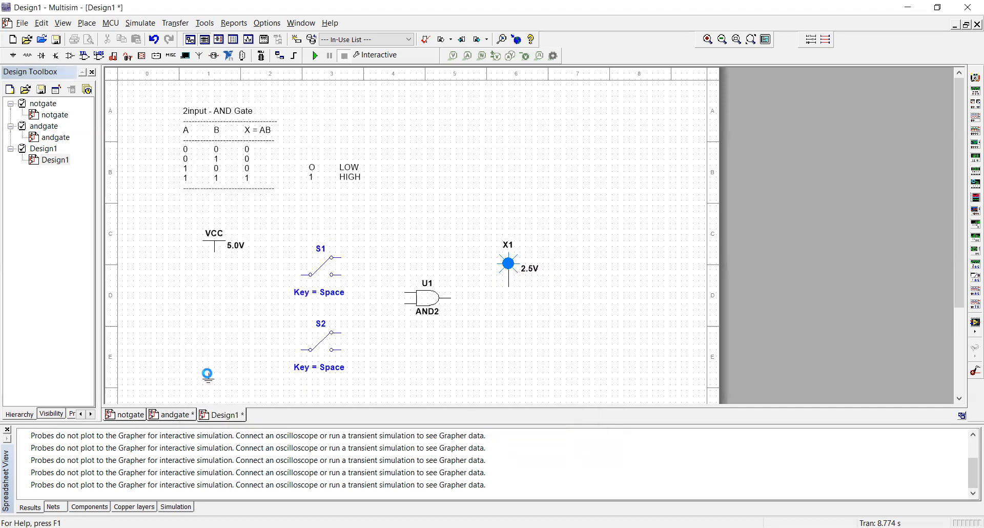
{"action": "left_click", "coordinate": [209, 378]}
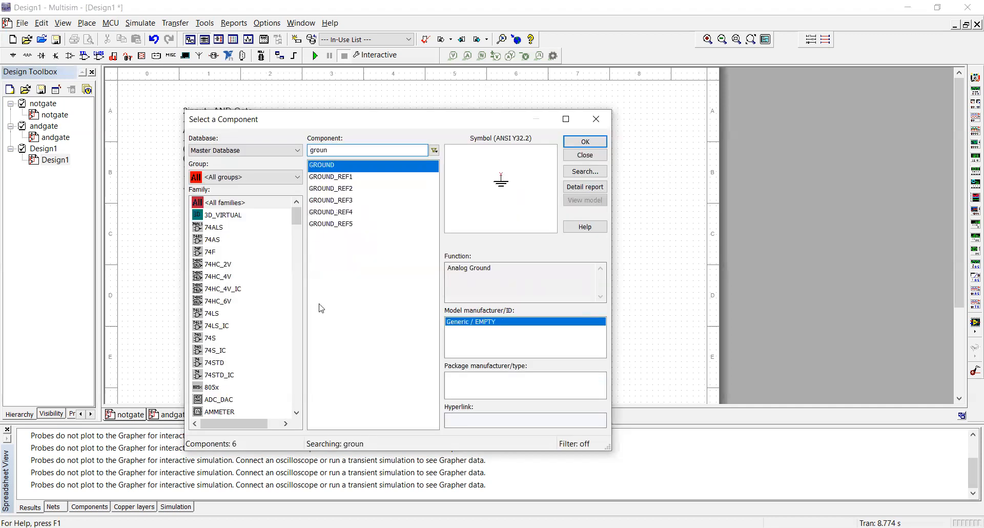
{"action": "left_click", "coordinate": [584, 155]}
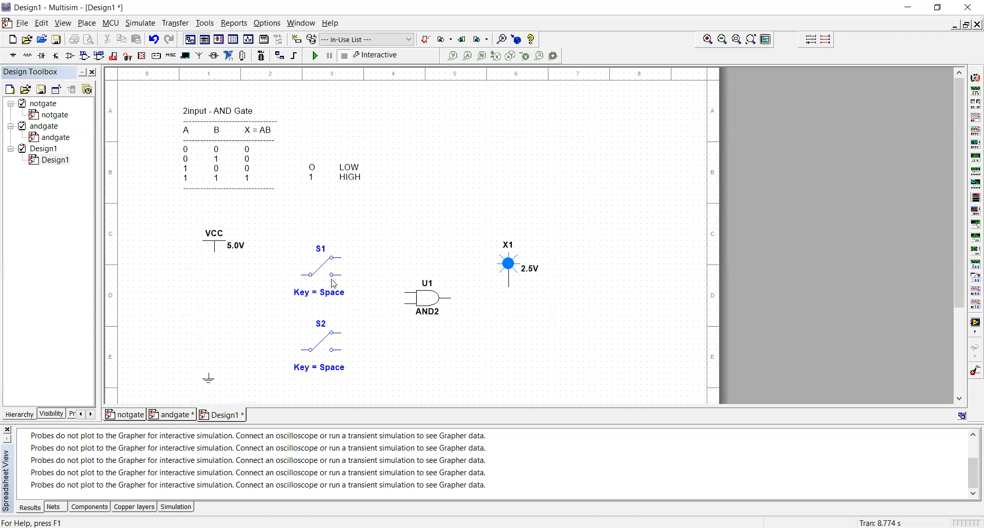
Step: Flip switches S1 and S2 horizontally so their common terminals face the AND gate
{"action": "right_click", "coordinate": [346, 270]}
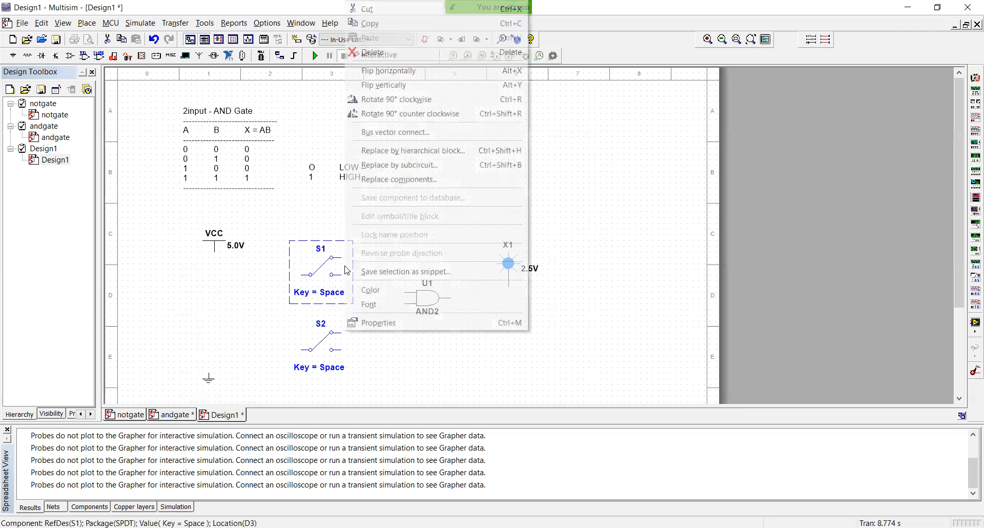
{"action": "left_click", "coordinate": [389, 73]}
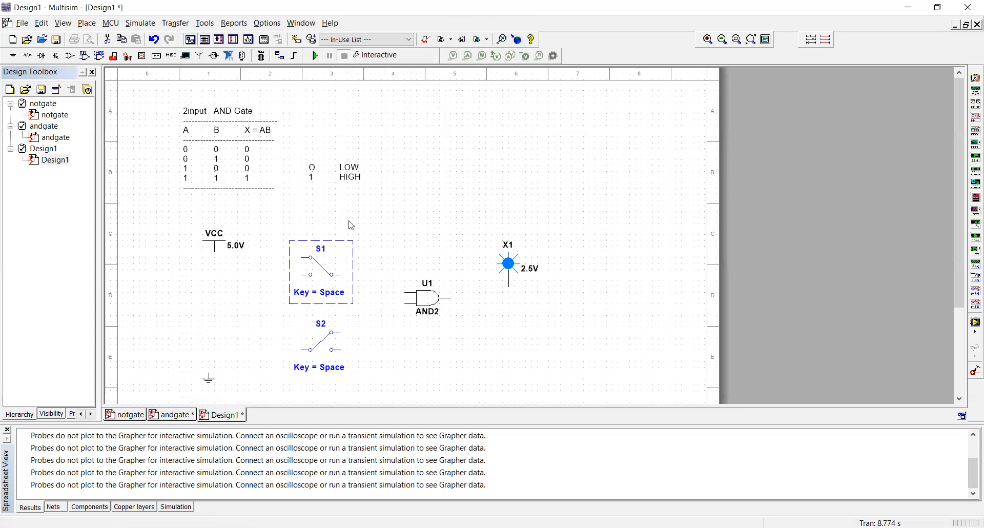
{"action": "left_click", "coordinate": [346, 346]}
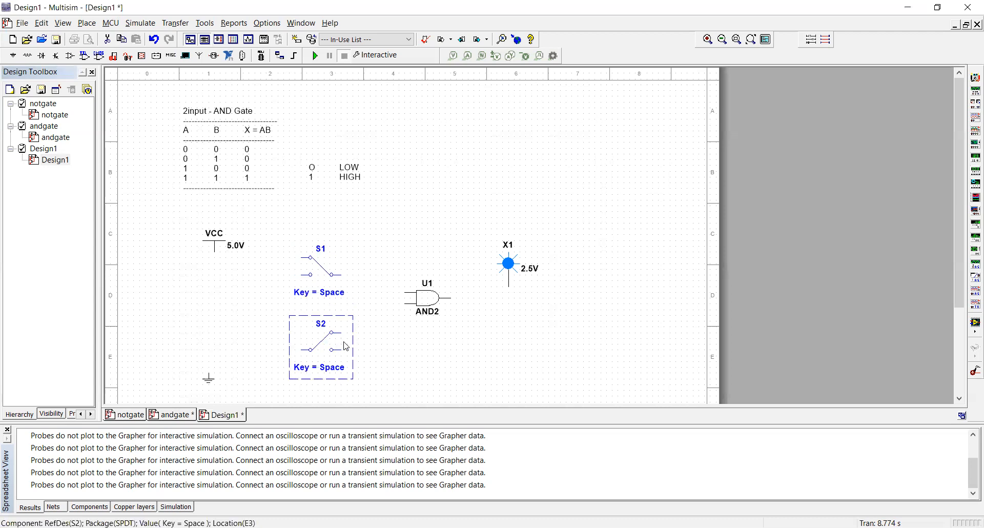
{"action": "right_click", "coordinate": [346, 346]}
{"action": "left_click", "coordinate": [404, 79]}
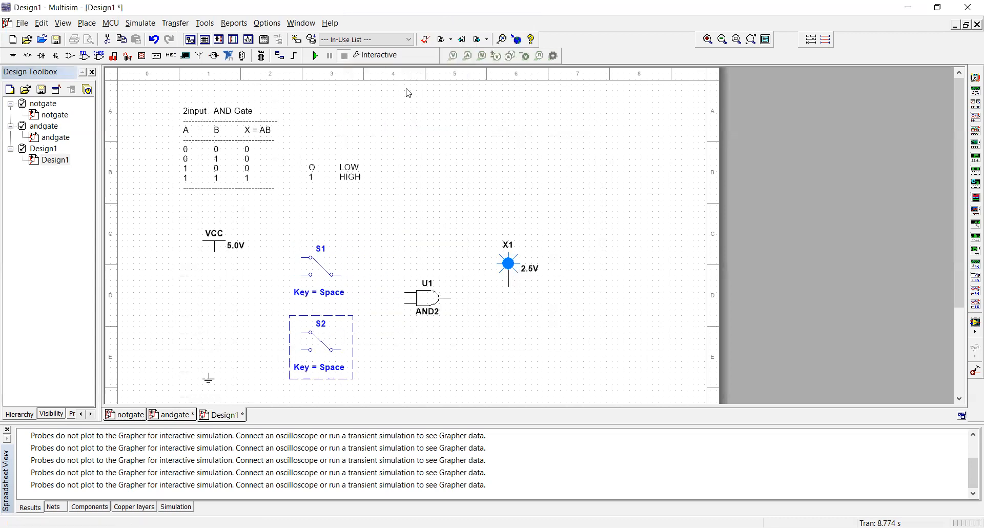
{"action": "left_click", "coordinate": [175, 315]}
Step: Wire the AND gate's output to probe X1 and the common terminals of S1 and S2 to its two inputs
{"action": "left_click", "coordinate": [453, 297]}
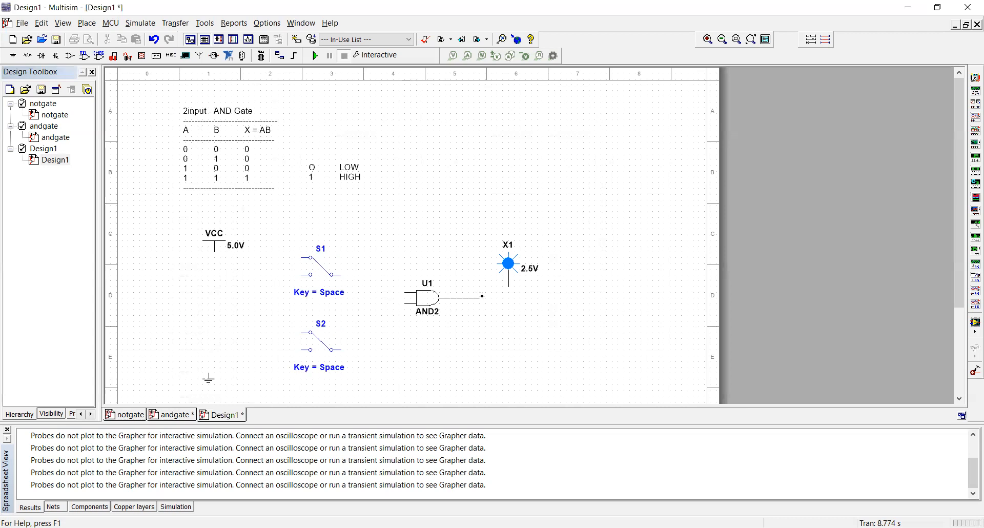
{"action": "left_click", "coordinate": [509, 285]}
{"action": "left_click", "coordinate": [340, 275]}
{"action": "left_click", "coordinate": [404, 290]}
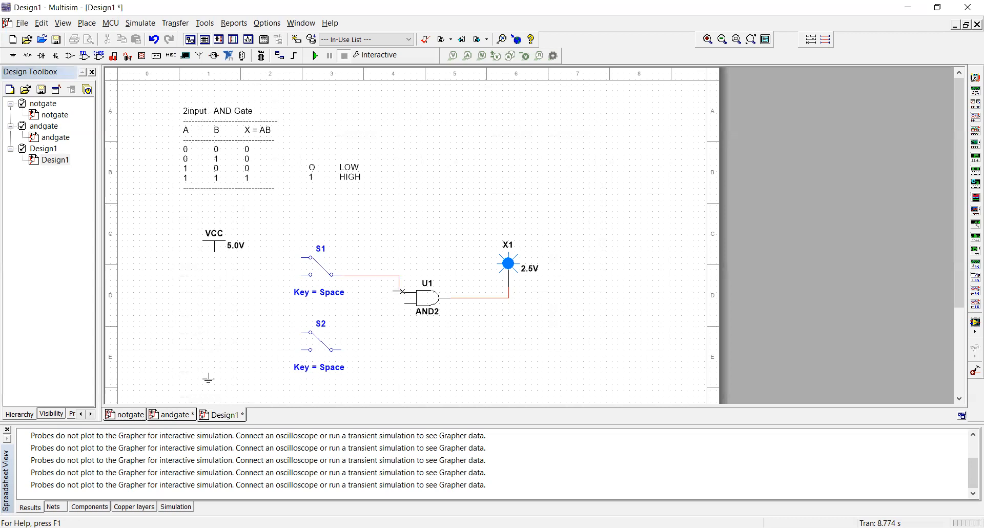
{"action": "left_click", "coordinate": [341, 350]}
{"action": "left_click", "coordinate": [404, 303]}
Step: Wire the VCC supply to the upper throw terminals of switches S1 and S2
{"action": "left_click", "coordinate": [216, 274]}
{"action": "left_click", "coordinate": [302, 257]}
{"action": "left_click", "coordinate": [302, 333]}
{"action": "left_click", "coordinate": [215, 257]}
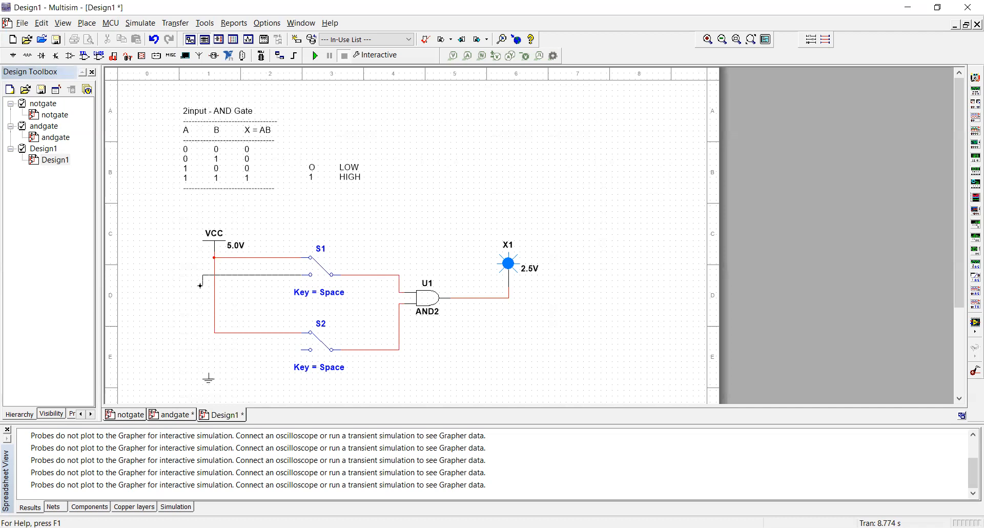
Step: Wire the lower throw terminals of switches S1 and S2 to ground
{"action": "left_click", "coordinate": [208, 376]}
{"action": "left_click", "coordinate": [301, 350]}
{"action": "left_click", "coordinate": [208, 354]}
{"action": "left_click", "coordinate": [208, 349]}
Step: Run the interactive simulation and toggle switches S1 and S2 through the truth table's input combinations to test the AND gate
{"action": "left_click", "coordinate": [315, 56]}
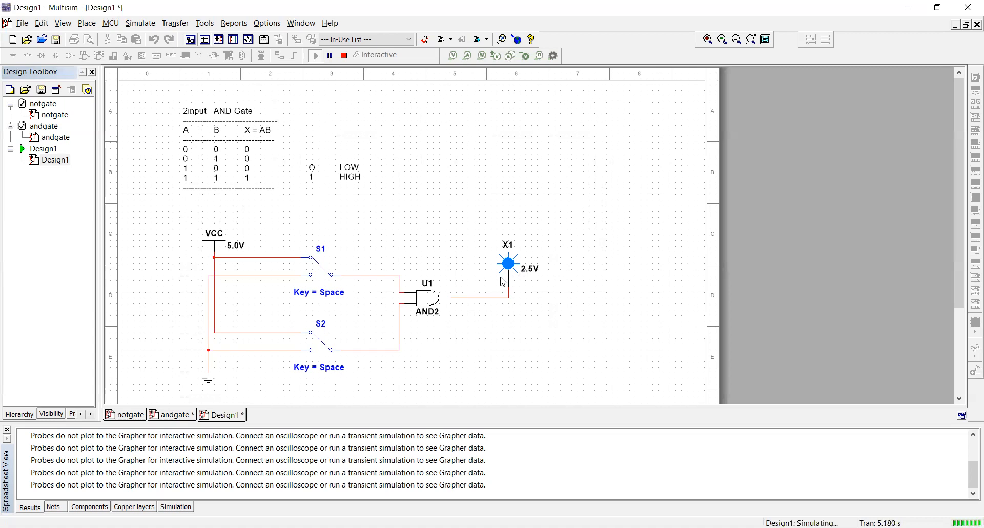
{"action": "left_click", "coordinate": [322, 271]}
{"action": "left_click", "coordinate": [320, 278]}
{"action": "left_click", "coordinate": [323, 347]}
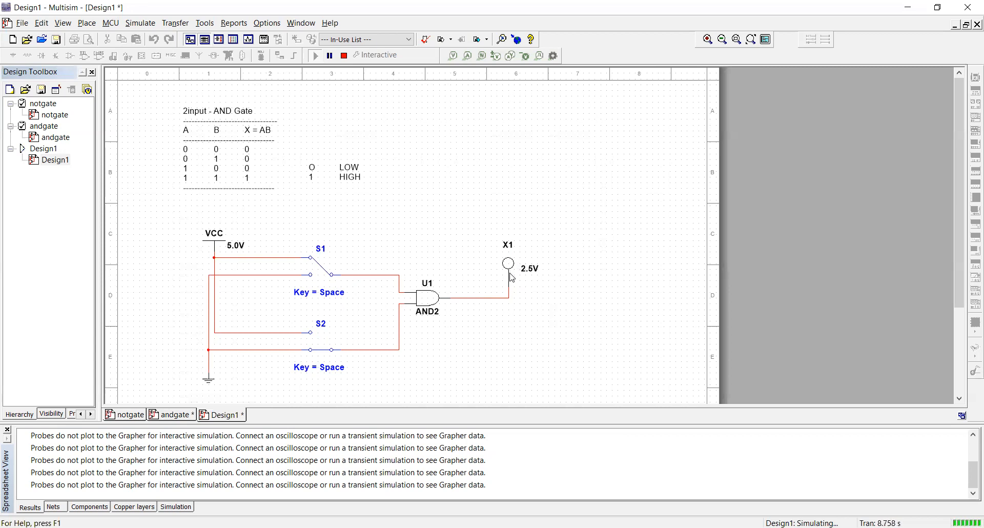
{"action": "left_click", "coordinate": [322, 271]}
{"action": "left_click", "coordinate": [320, 352]}
{"action": "left_click", "coordinate": [319, 279]}
{"action": "left_click", "coordinate": [319, 279]}
{"action": "left_click", "coordinate": [323, 347]}
{"action": "left_click", "coordinate": [319, 352]}
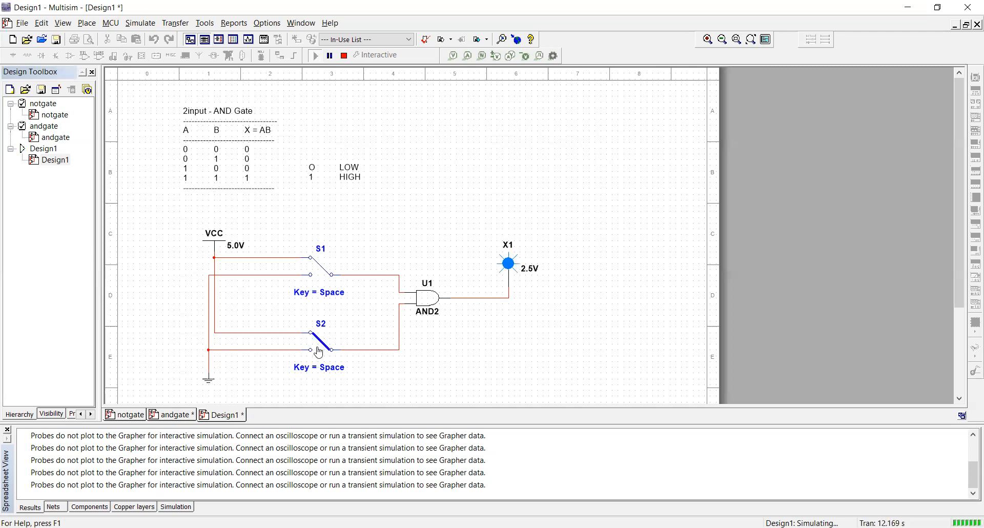